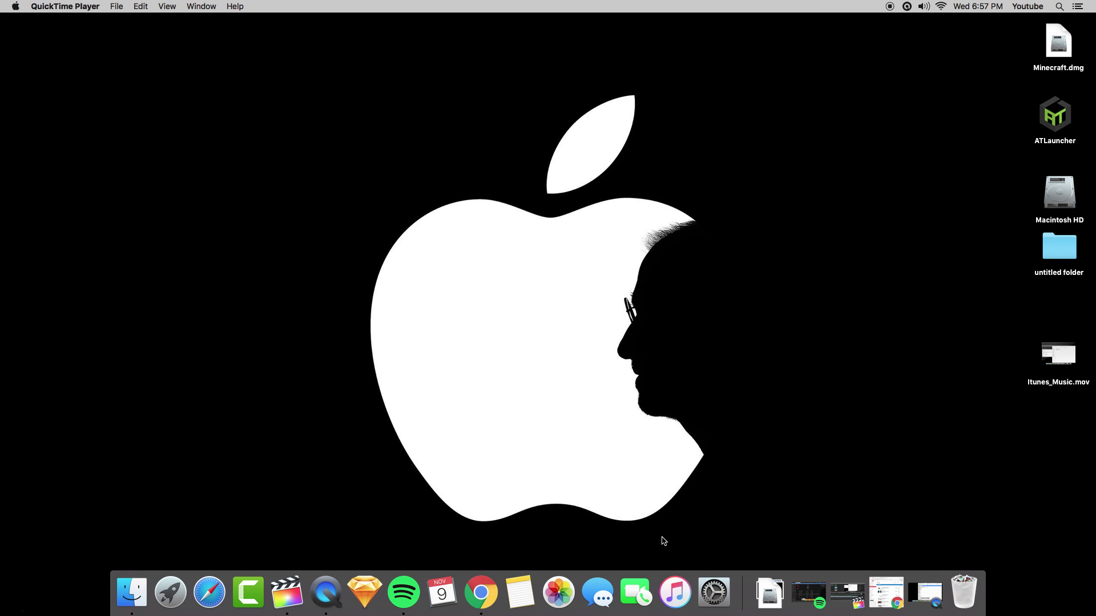
Open iTunes, decline the iPhone software update, and open the connected iPhone's settings.
left_click(671, 588)
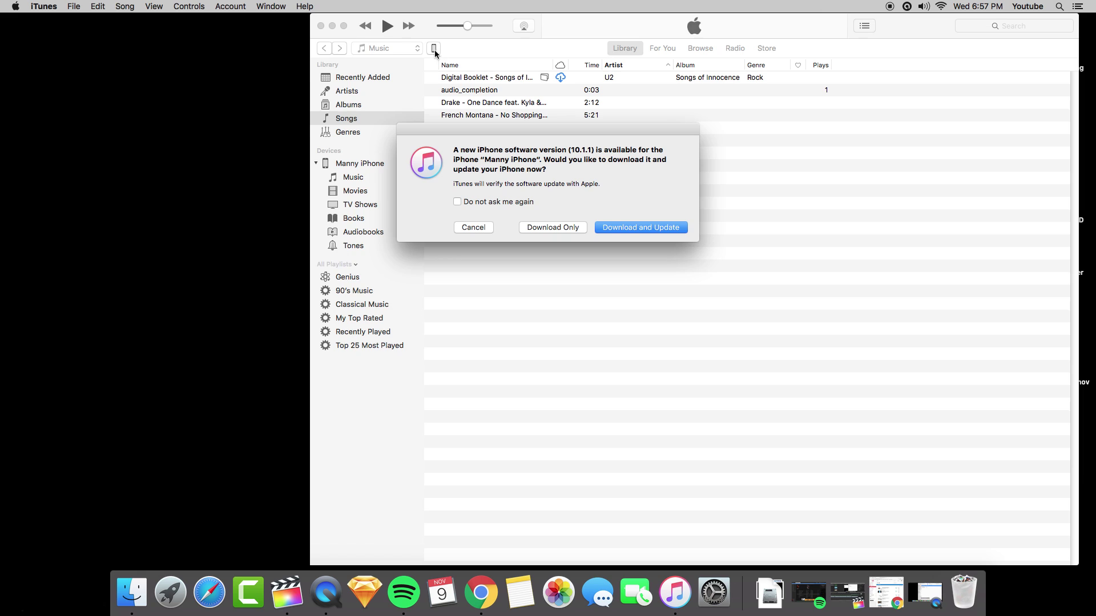
left_click(467, 226)
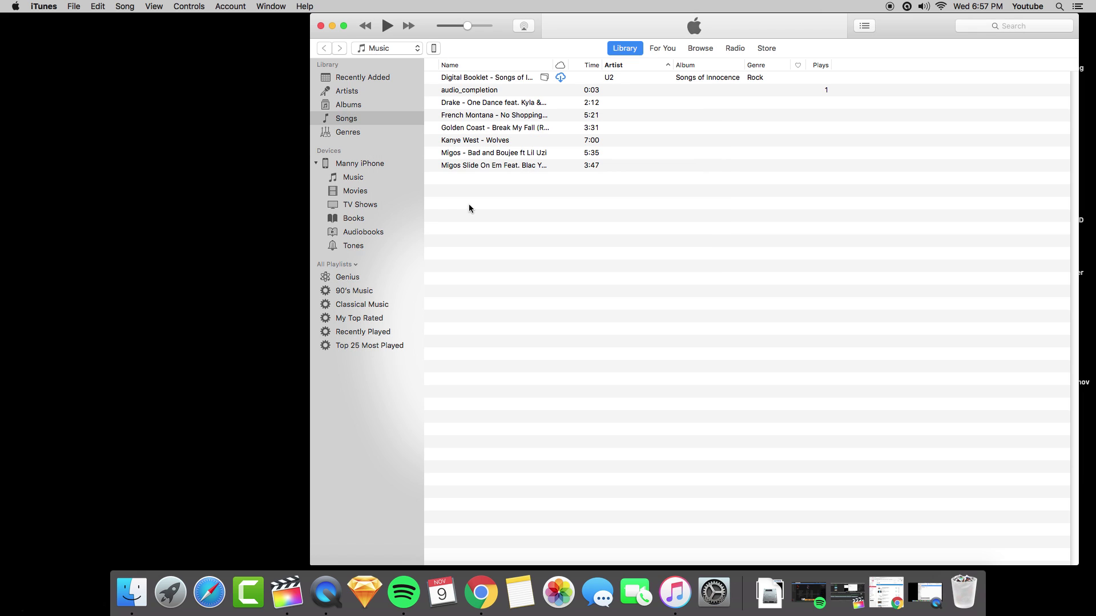
left_click(435, 49)
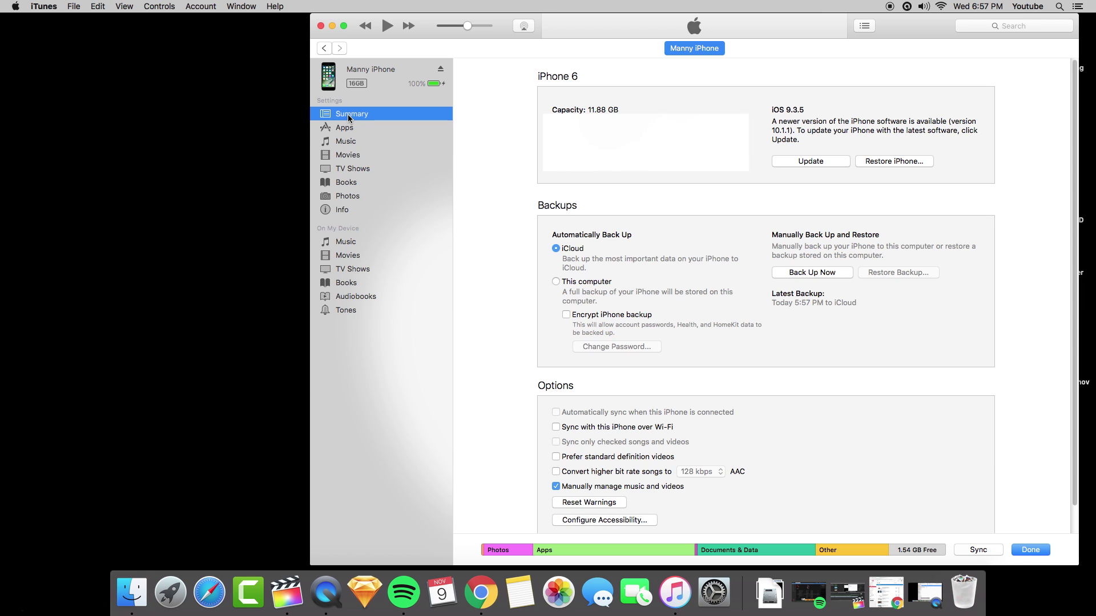
Show the iPhone's music sync settings and inspect the Sync Music option without enabling it.
left_click(345, 146)
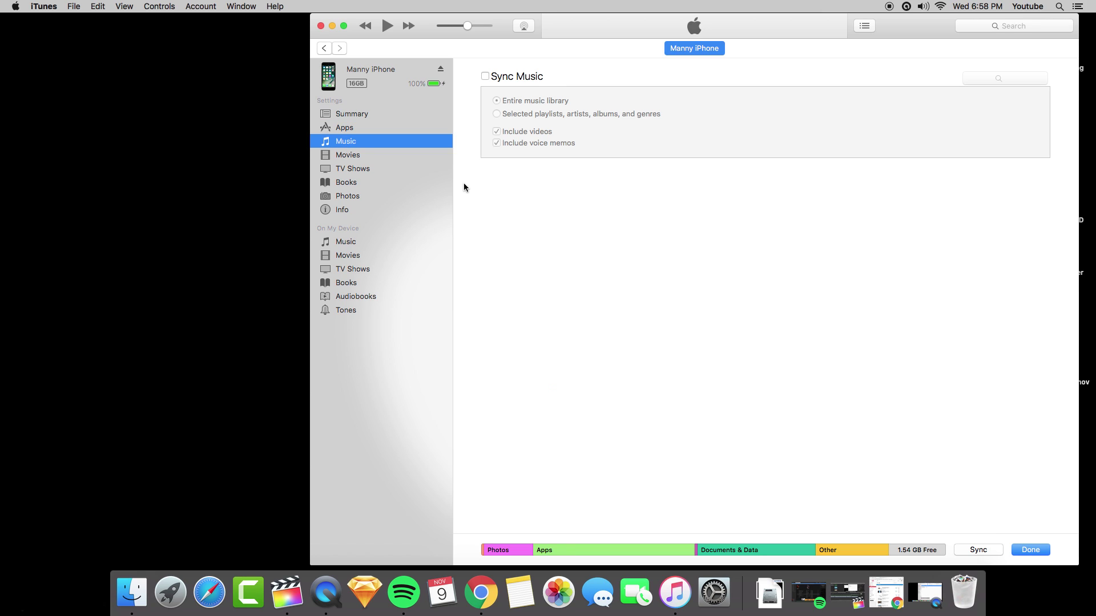
left_click(485, 76)
left_click(571, 225)
Review the iTunes device preference that prevents iPods, iPhones, and iPads from syncing automatically, and close the preferences without changes.
left_click(52, 6)
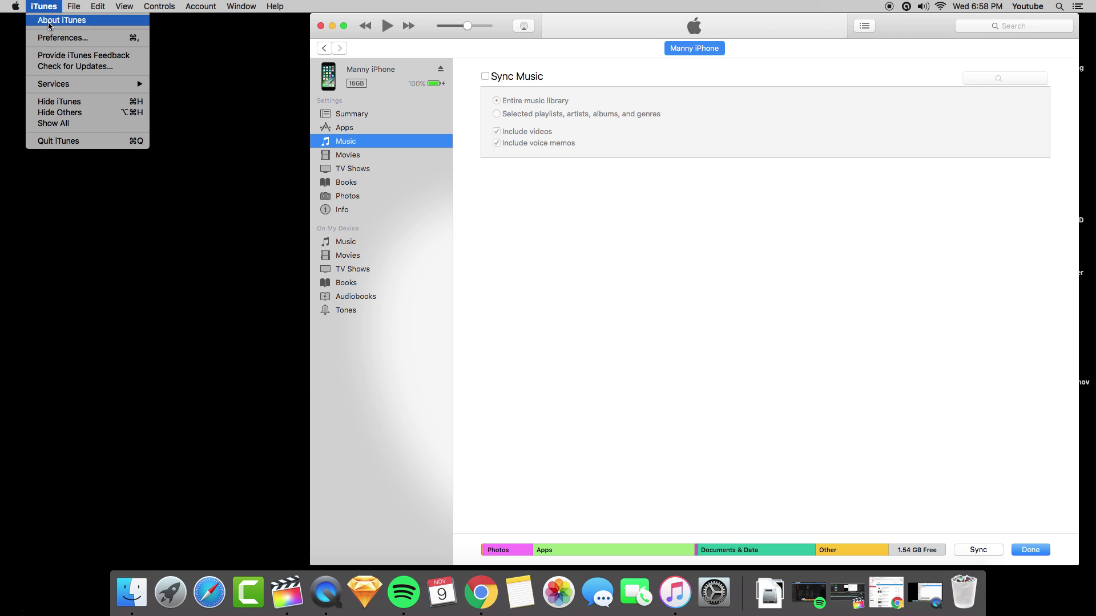
left_click(169, 73)
left_click(44, 6)
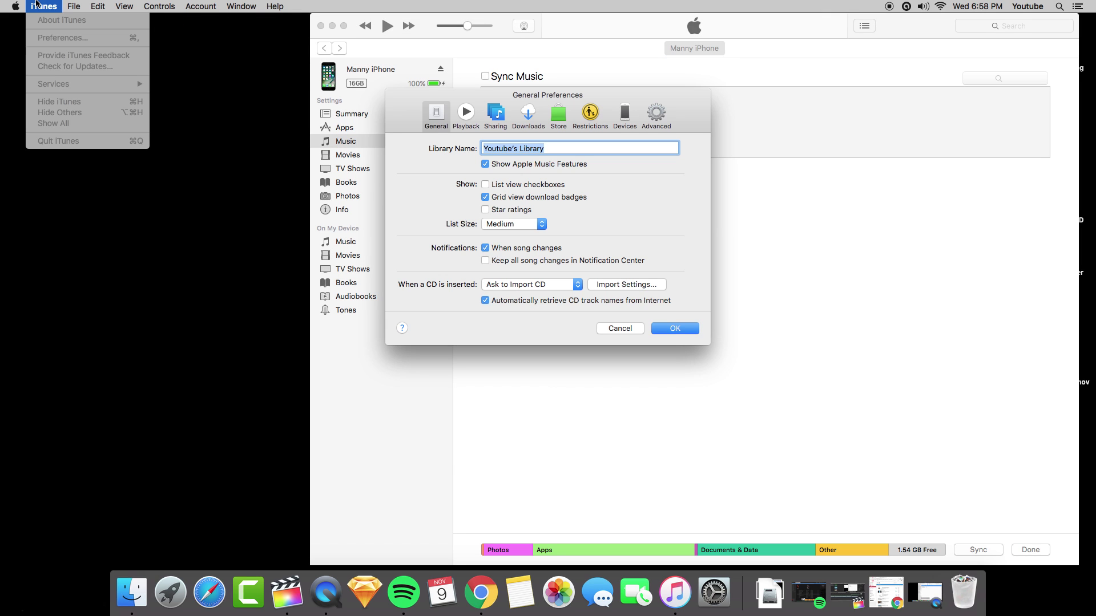
left_click(623, 117)
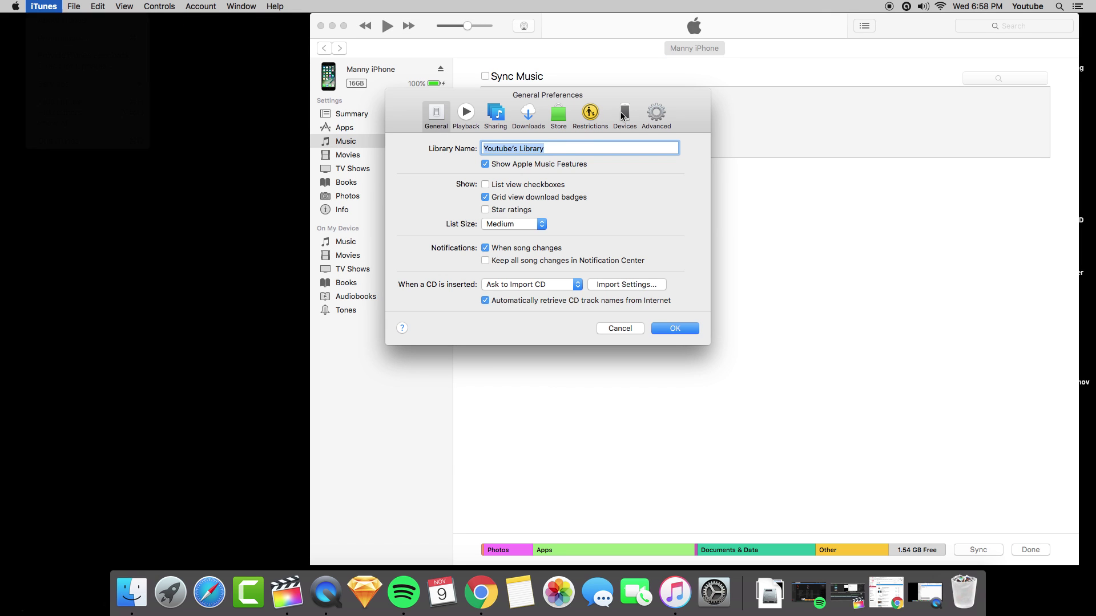
left_click(625, 117)
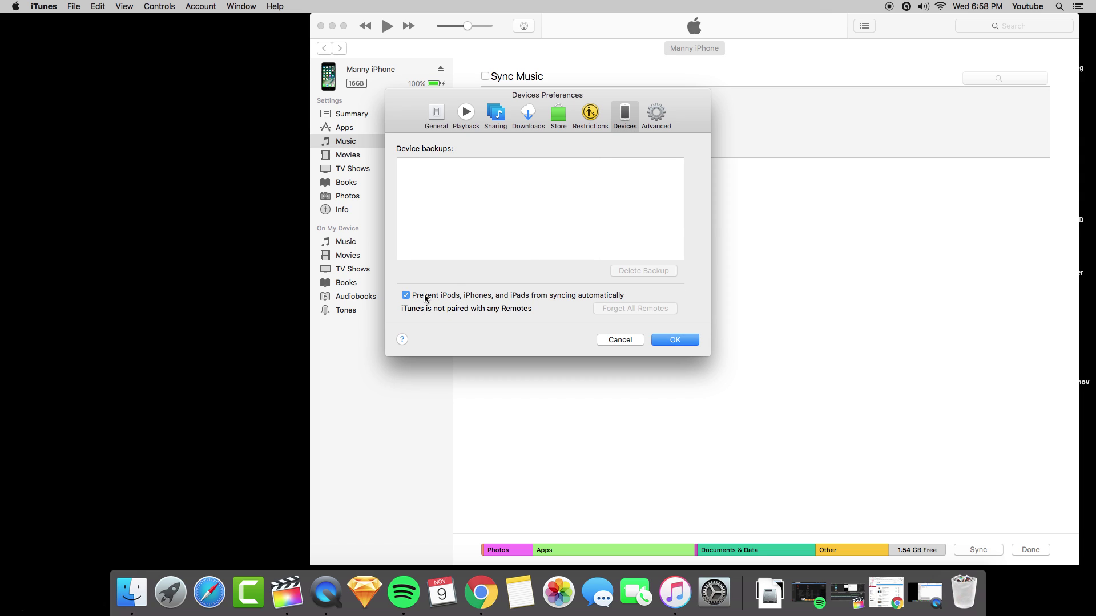
left_click(620, 340)
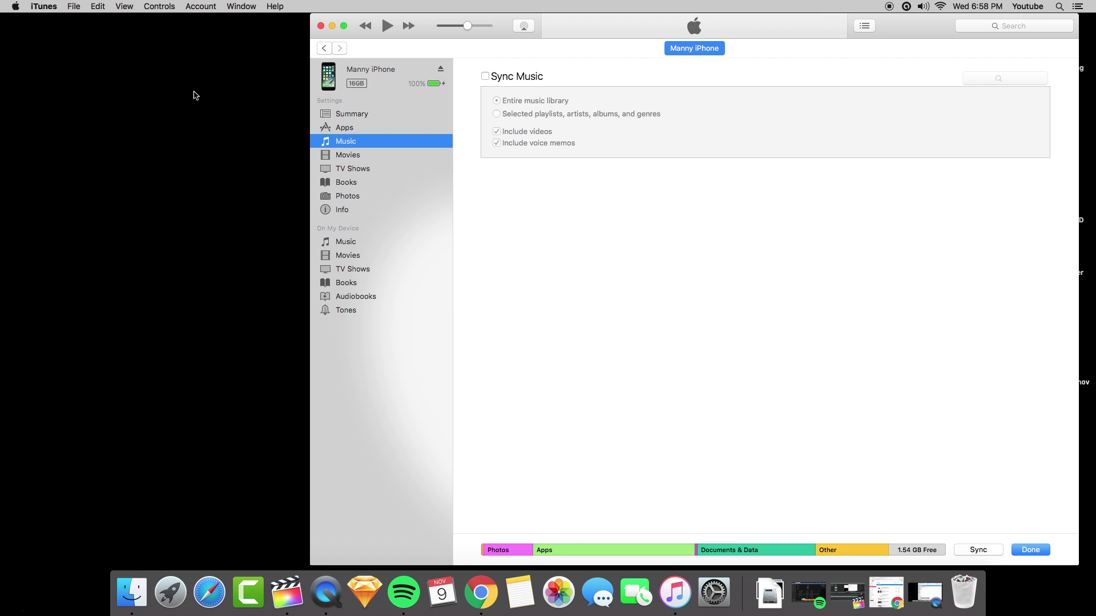
Authorize this computer for the Apple ID by entering the account password, and dismiss the confirmation.
left_click(201, 7)
left_click(200, 8)
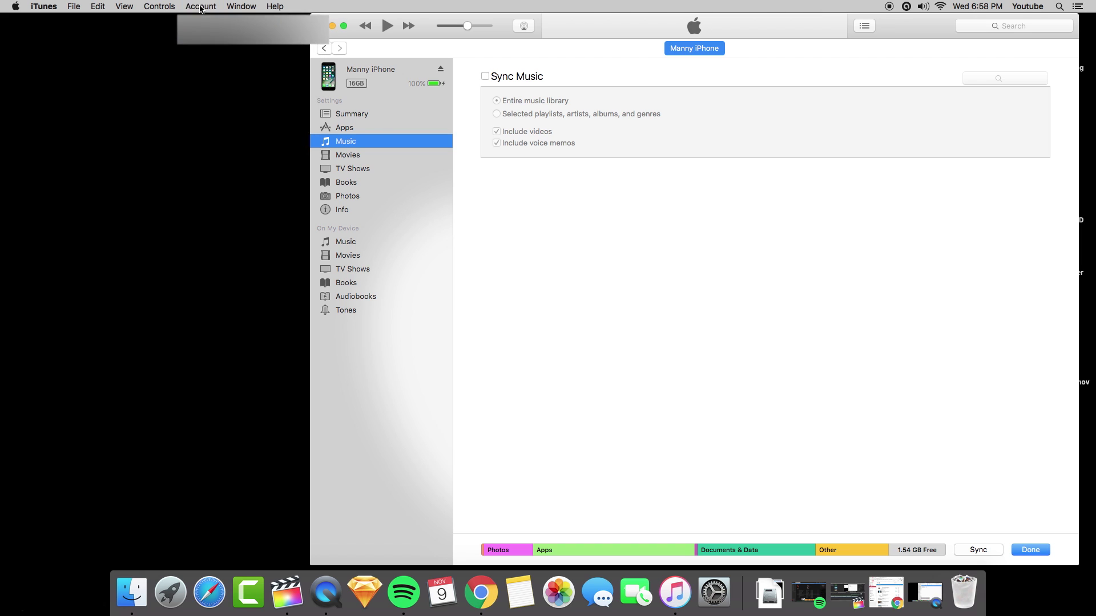
left_click(201, 7)
mouse_move(221, 62)
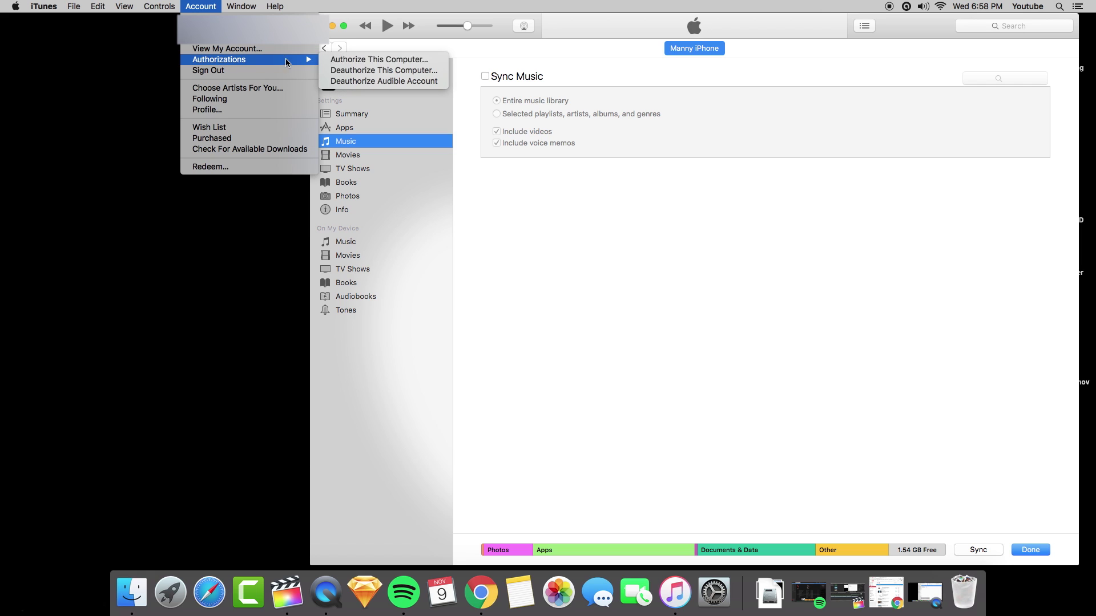
left_click(370, 65)
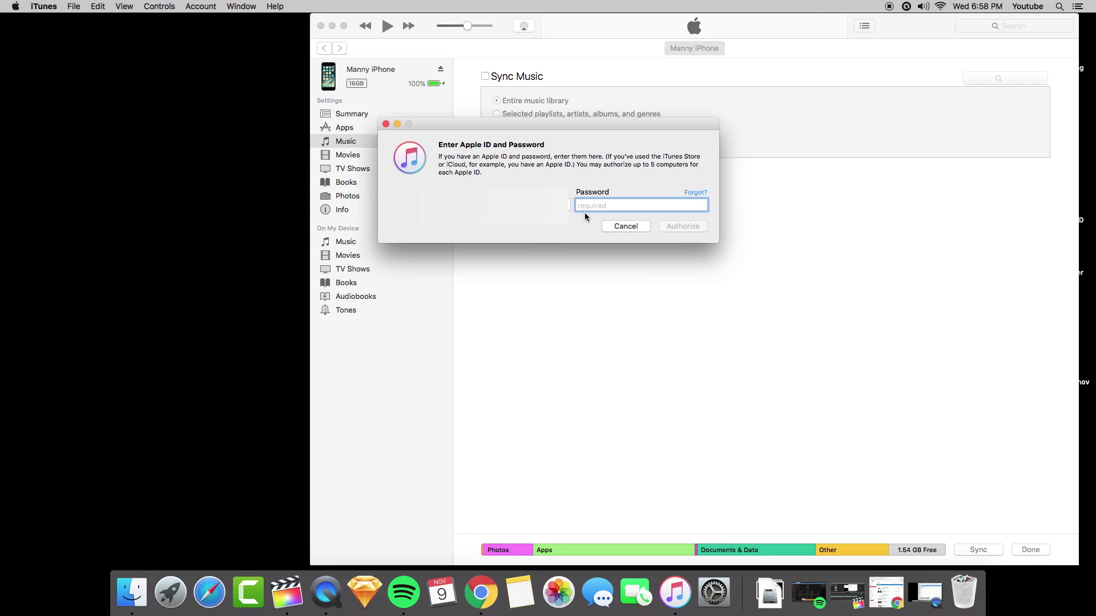
type("•••••••")
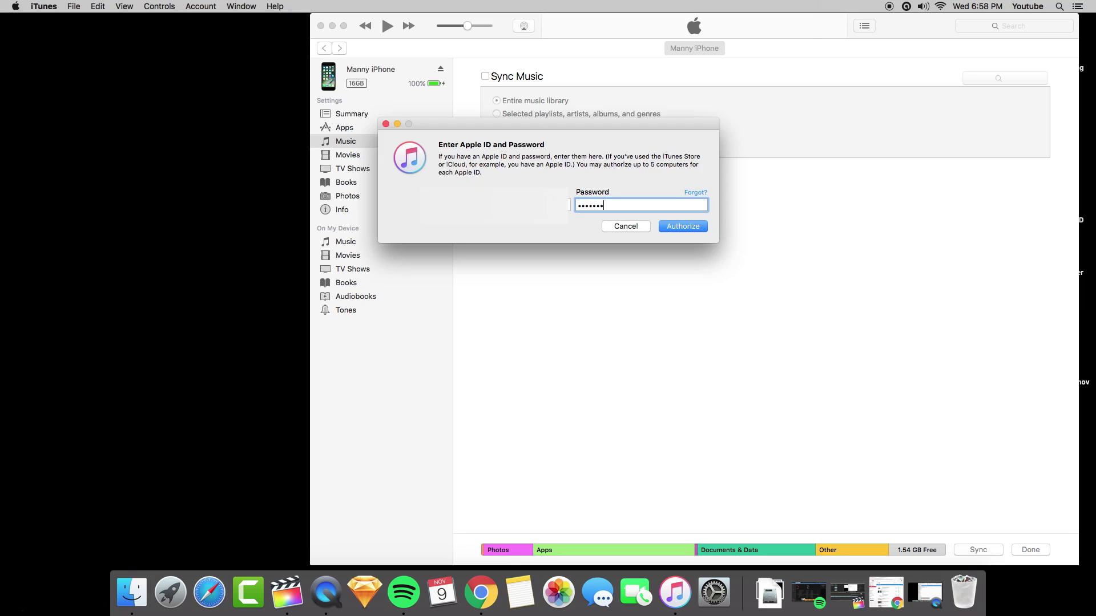
type("••")
left_click(679, 228)
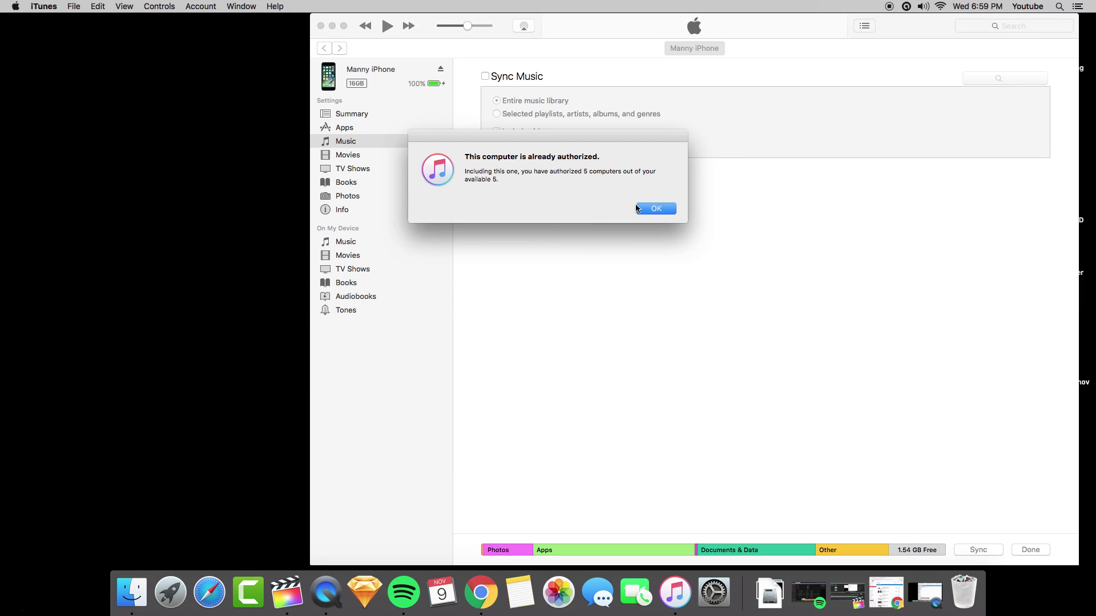
left_click(654, 210)
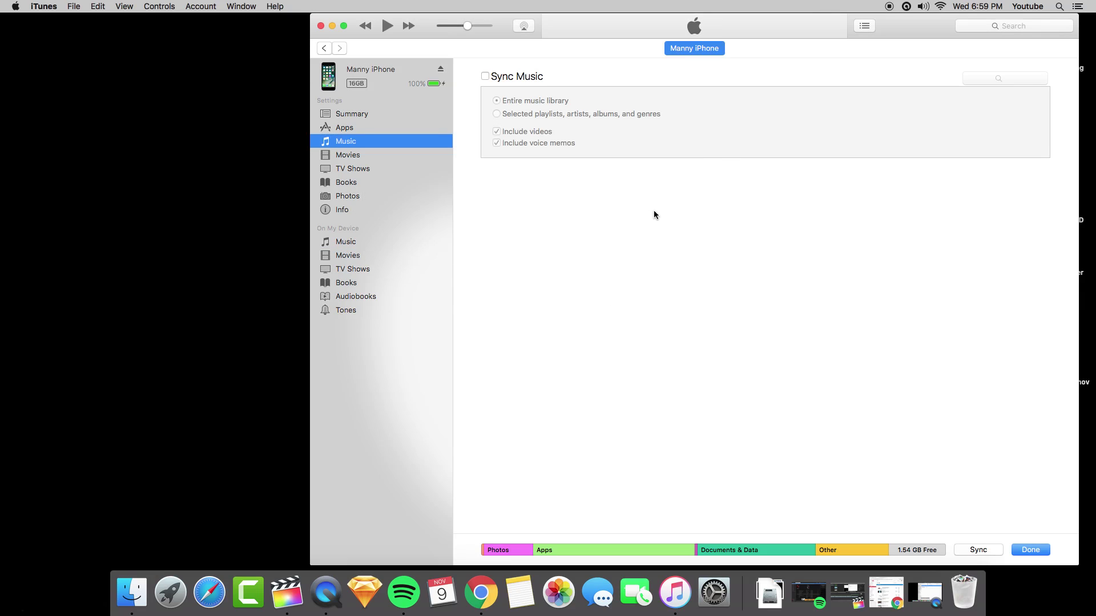
Leave the iPhone's settings and return to the list of songs in the music library.
left_click(329, 48)
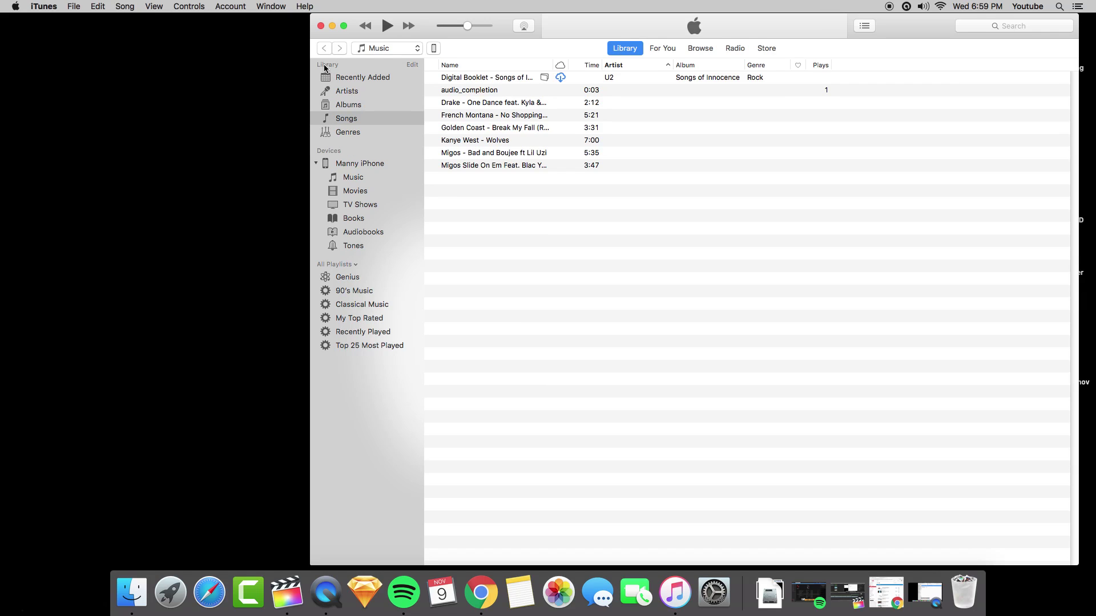
left_click(327, 69)
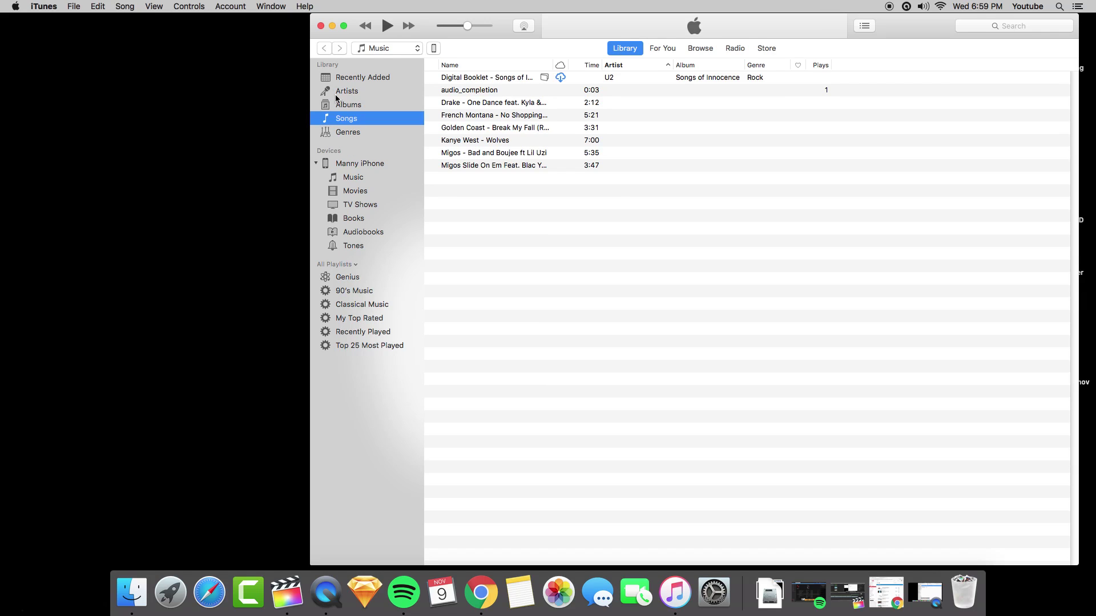
left_click(494, 201)
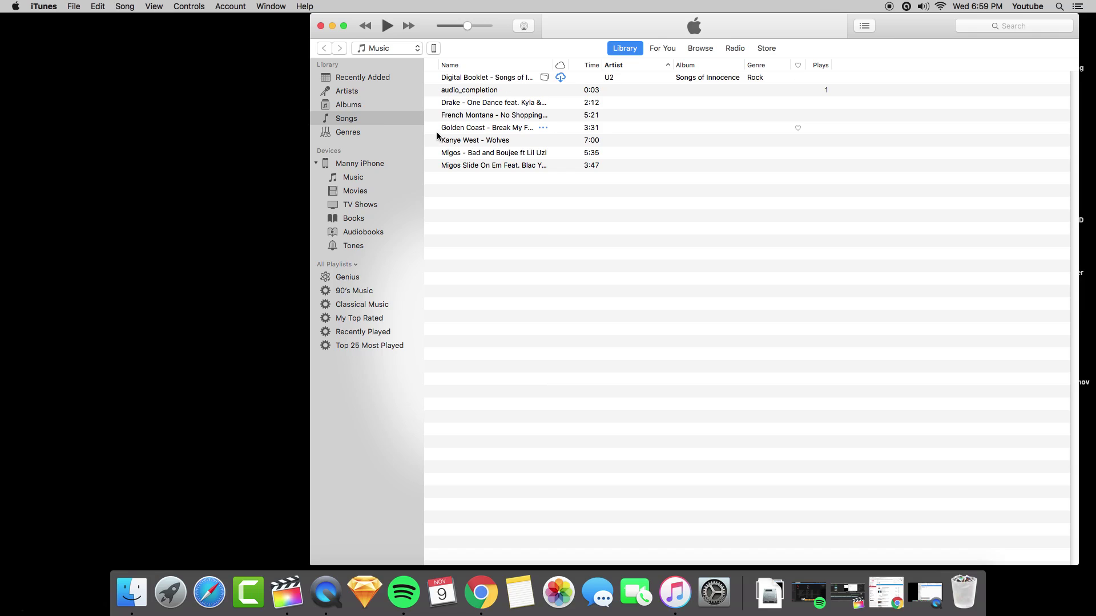
left_click(363, 118)
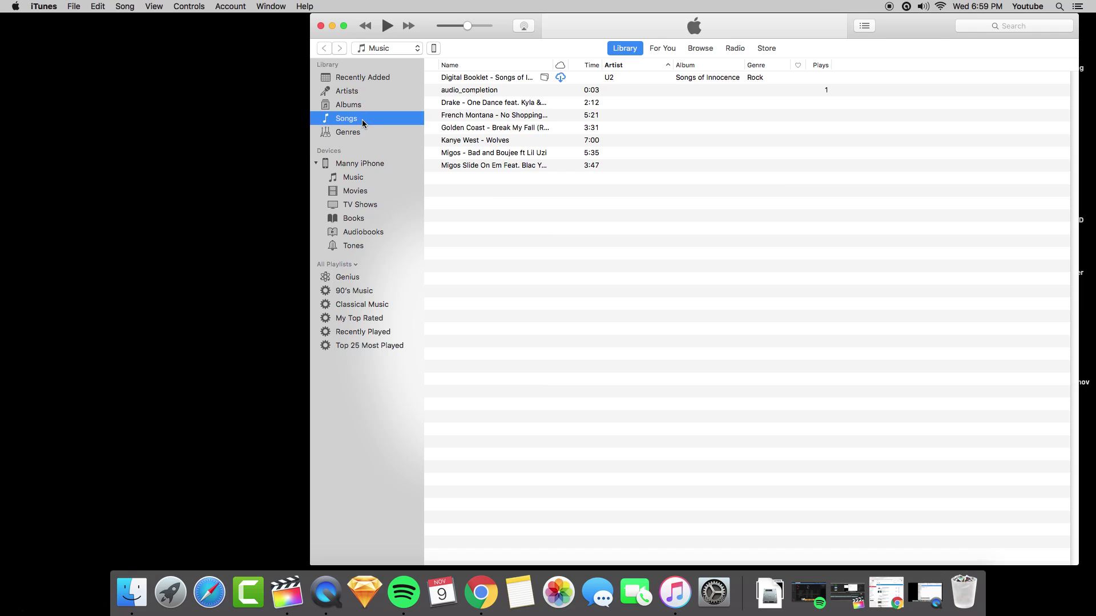
left_click(483, 189)
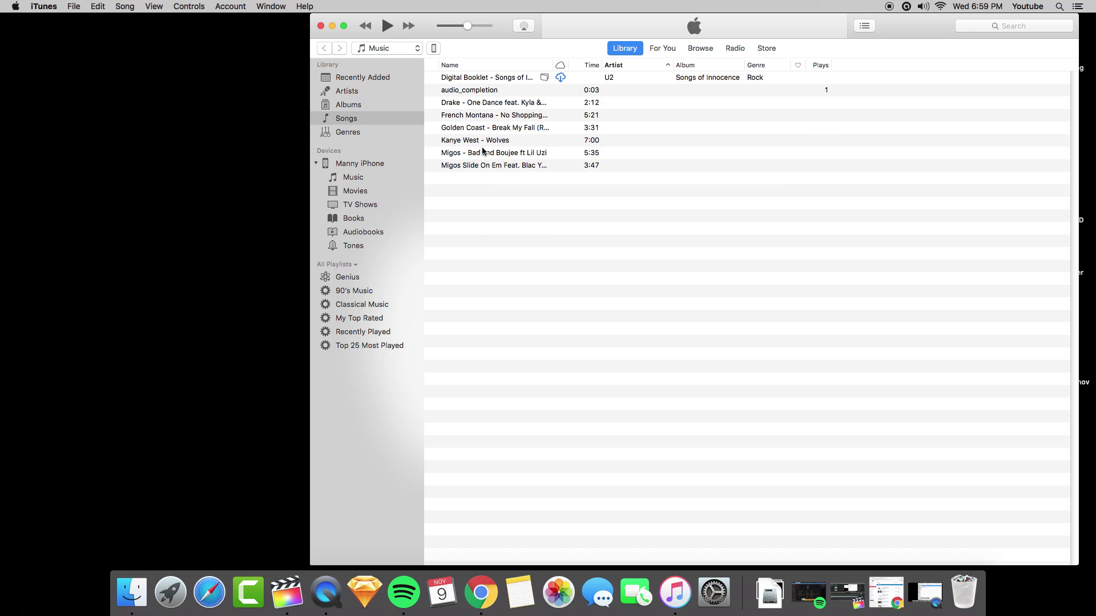
Copy the library song "Migos Slide On Em Feat. Blac Youngsta" to the iPhone and show the phone's music list.
left_click(480, 165)
left_click_drag(480, 165, 361, 199)
left_click(355, 179)
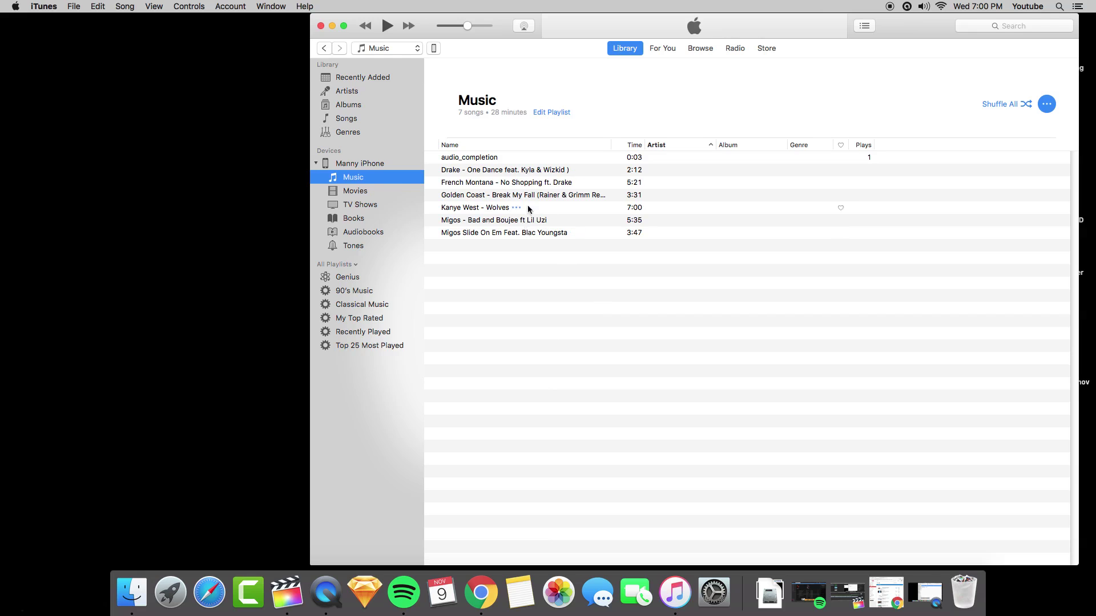
Delete "Drake - One Dance feat. Kyla & Wizkid" from the iPhone's music.
left_click(511, 171)
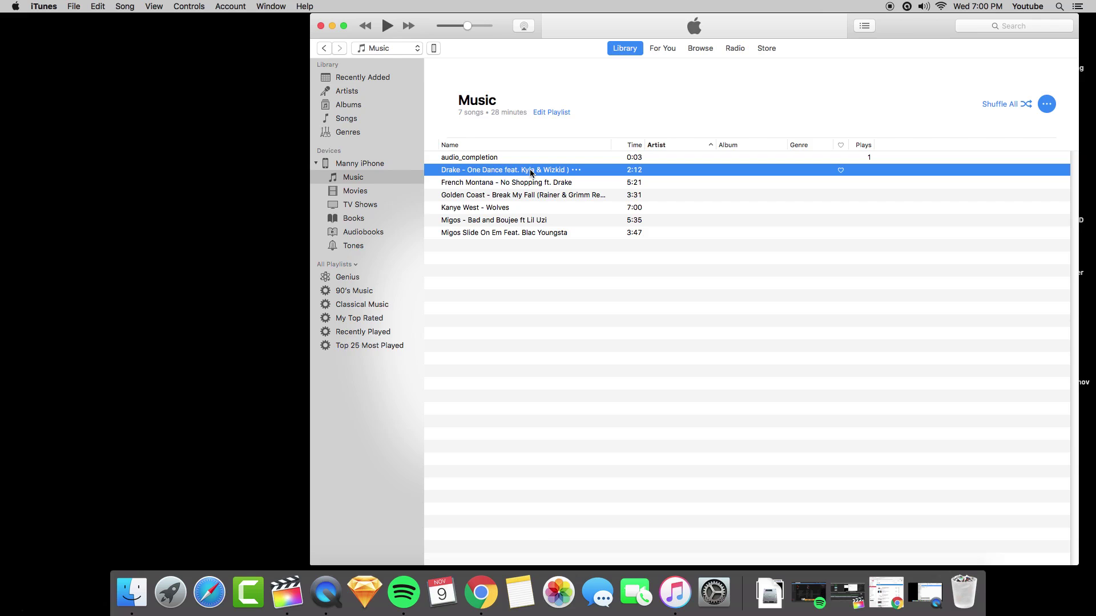
right_click(506, 171)
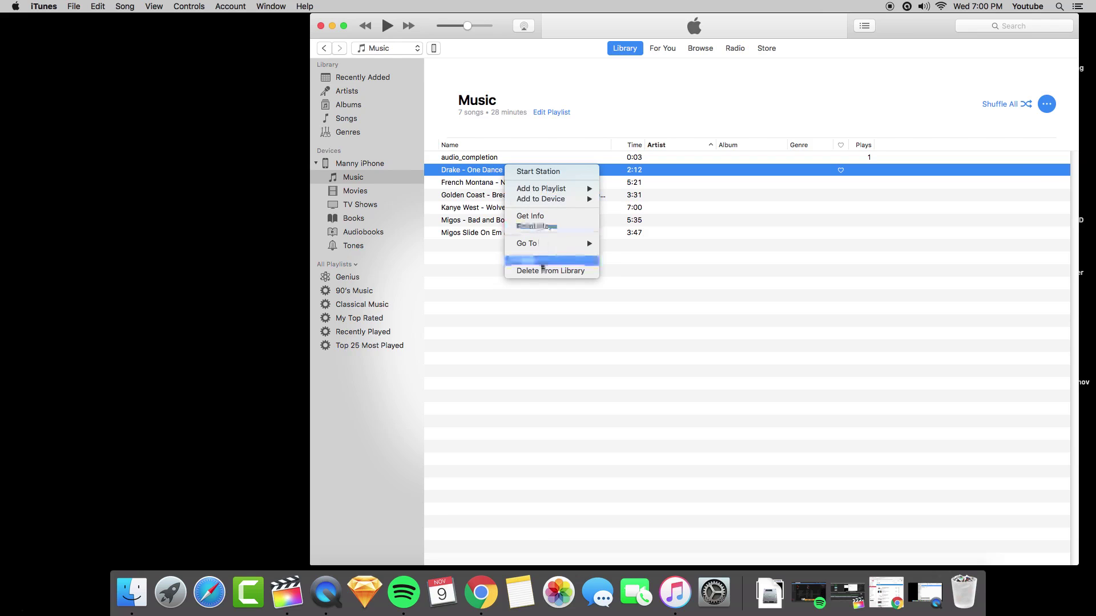
left_click(542, 270)
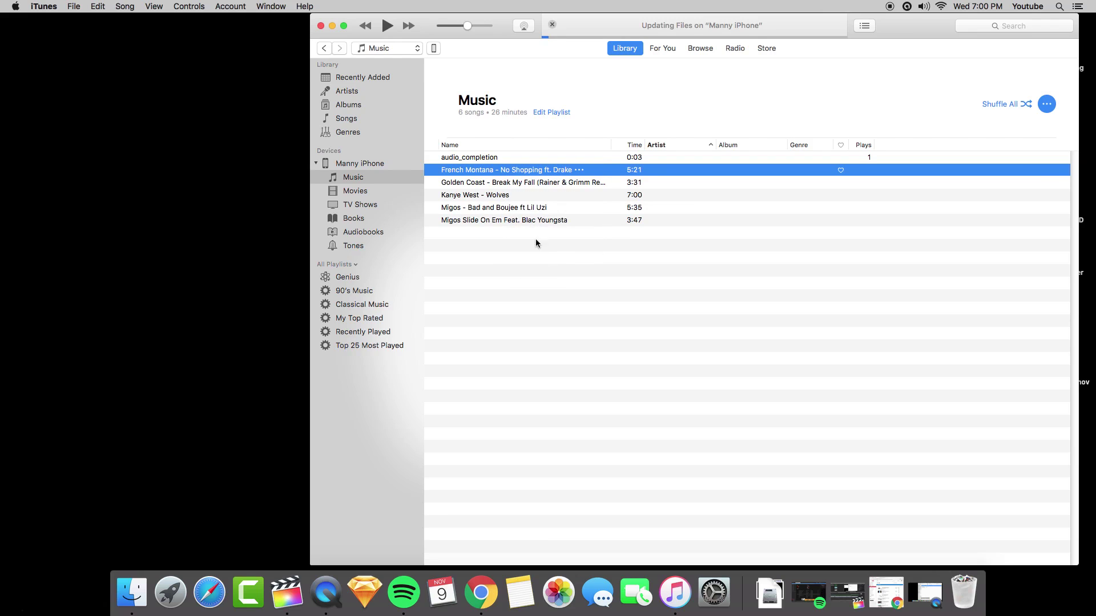
Compare the library's songs with the iPhone's music, and view the delete option for "French Montana - No Shopping ft. Drake" on the phone.
left_click(349, 119)
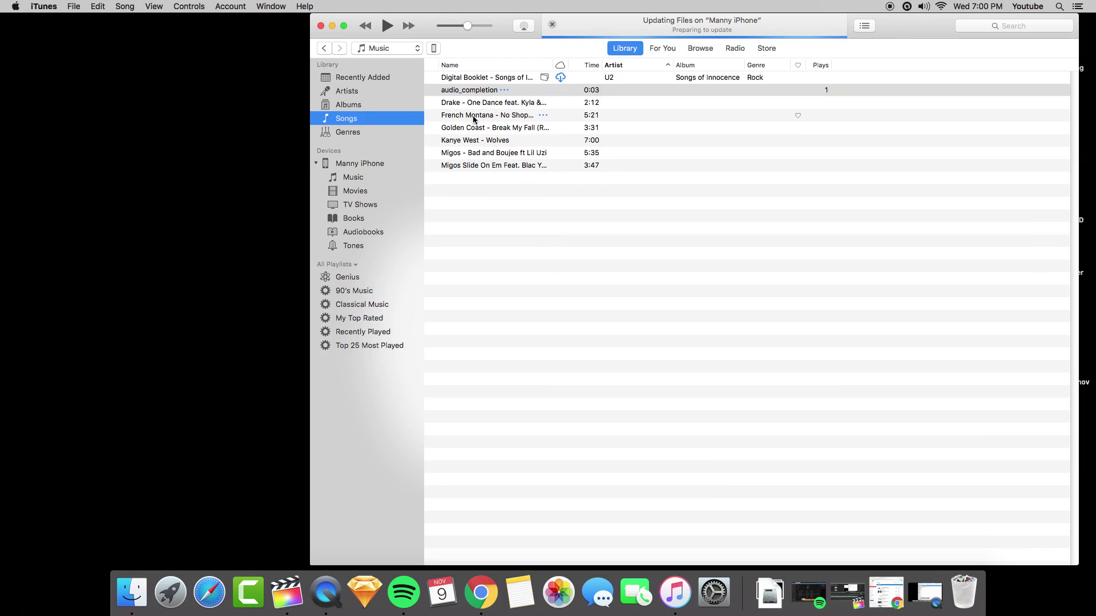
left_click(355, 178)
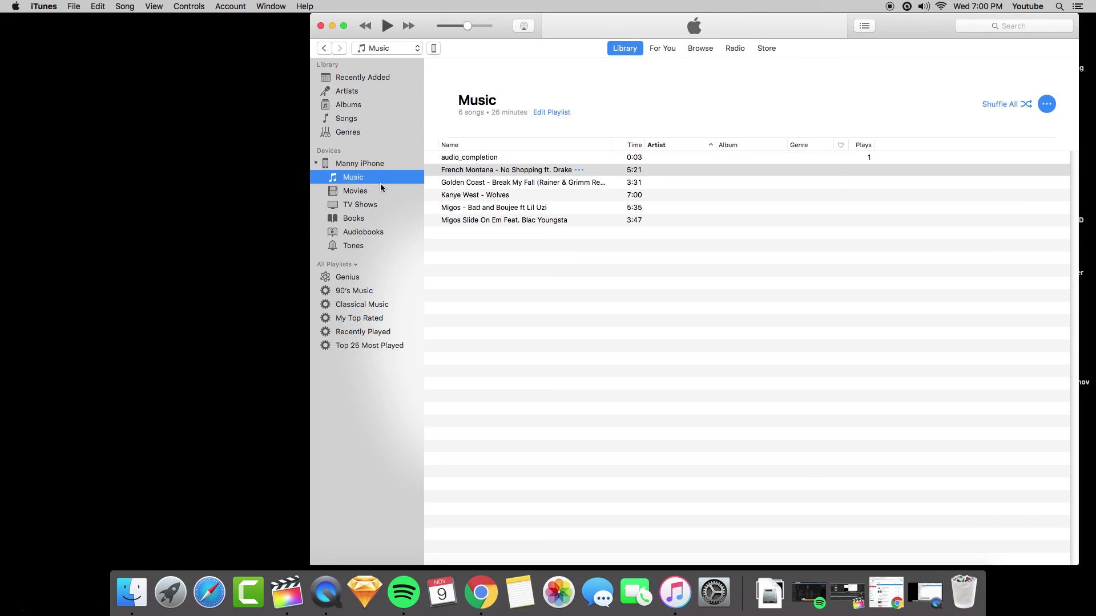
left_click(479, 172)
right_click(479, 172)
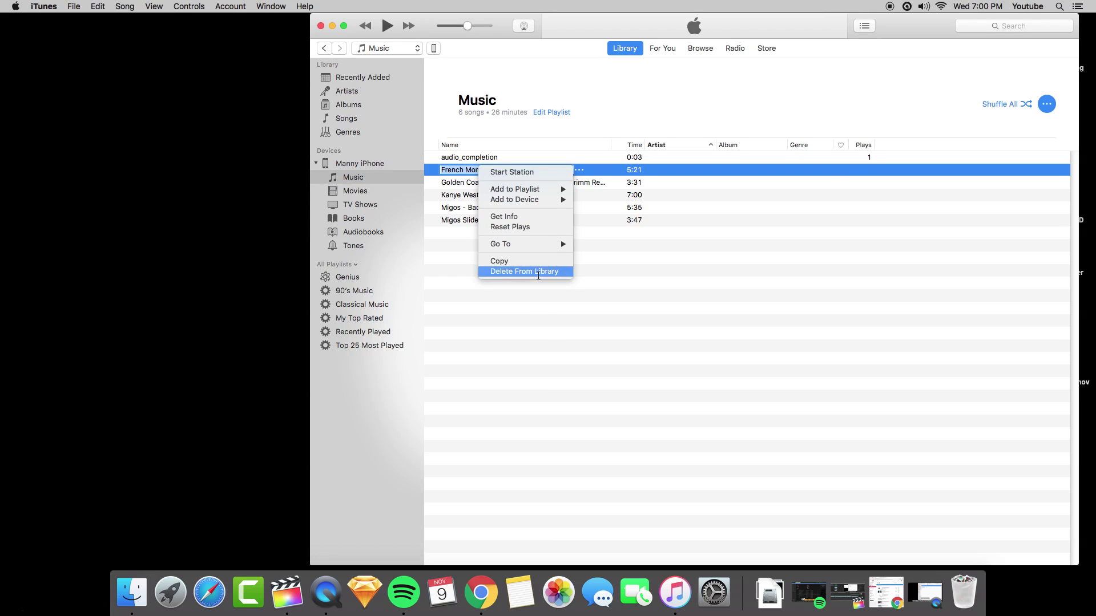
left_click(604, 285)
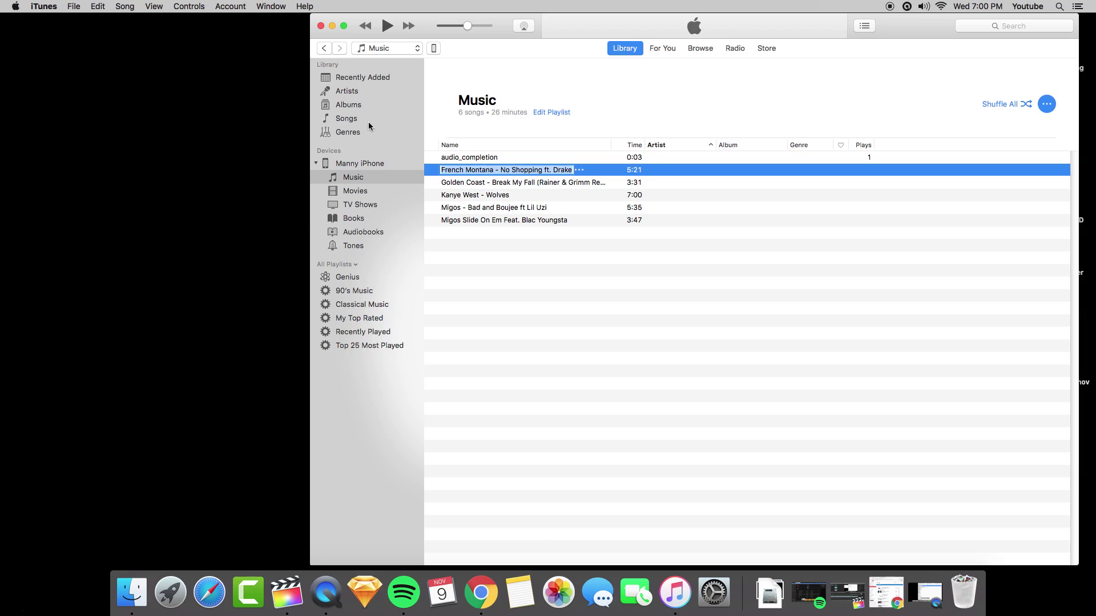
Review the "Manually manage music and videos" option in the iPhone's summary, and return to the music library.
left_click(325, 48)
left_click(433, 49)
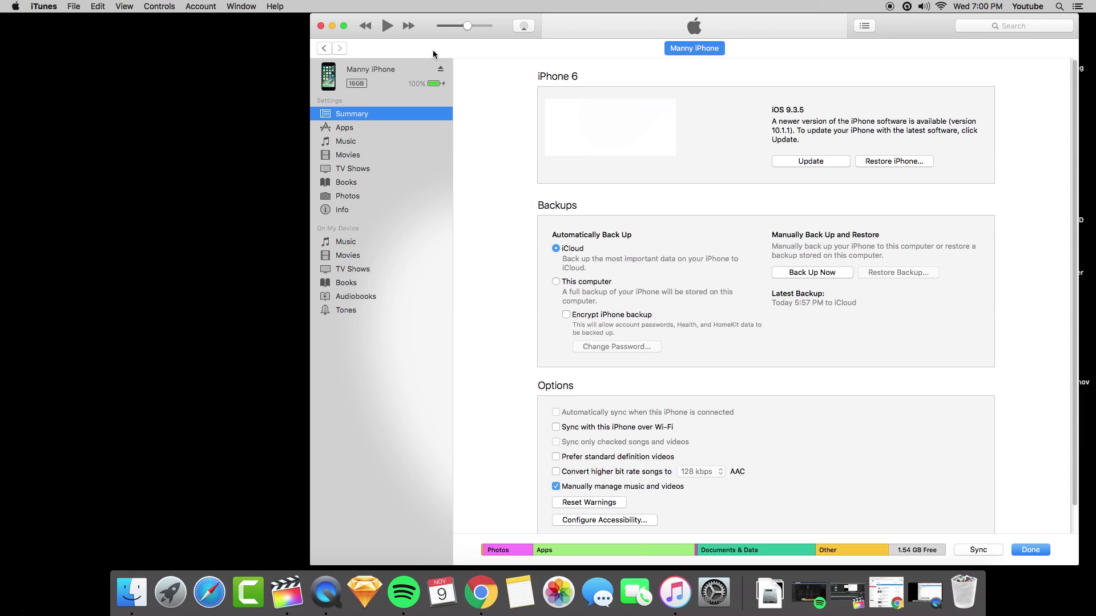
left_click(585, 490)
left_click(597, 212)
left_click(1018, 545)
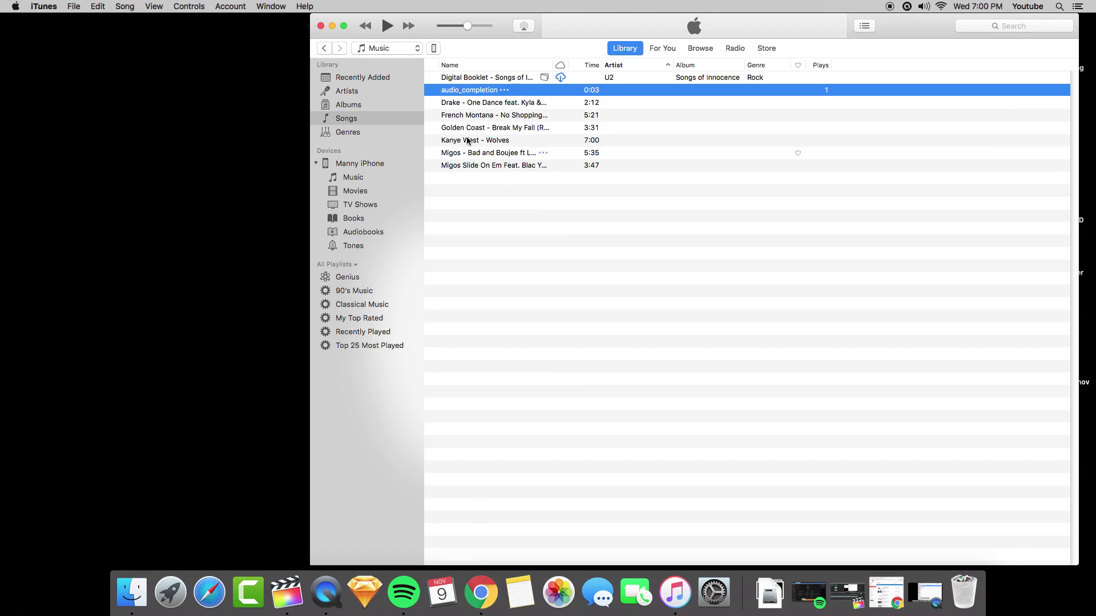
Look over the available song commands for the French Montana and Golden Coast tracks in the computer's song library.
right_click(462, 115)
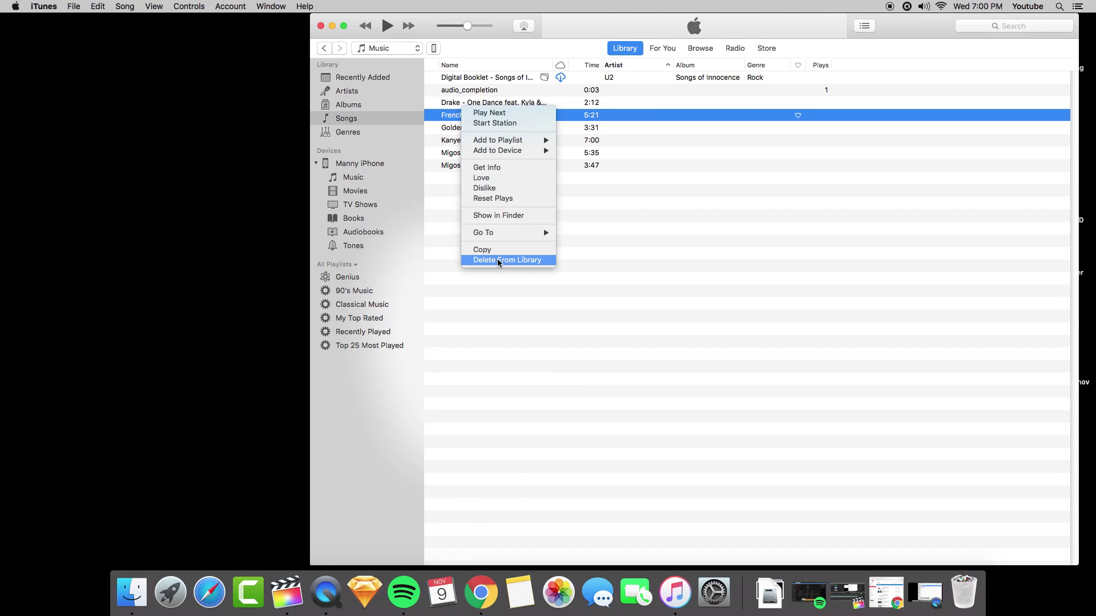
left_click(583, 260)
left_click(487, 203)
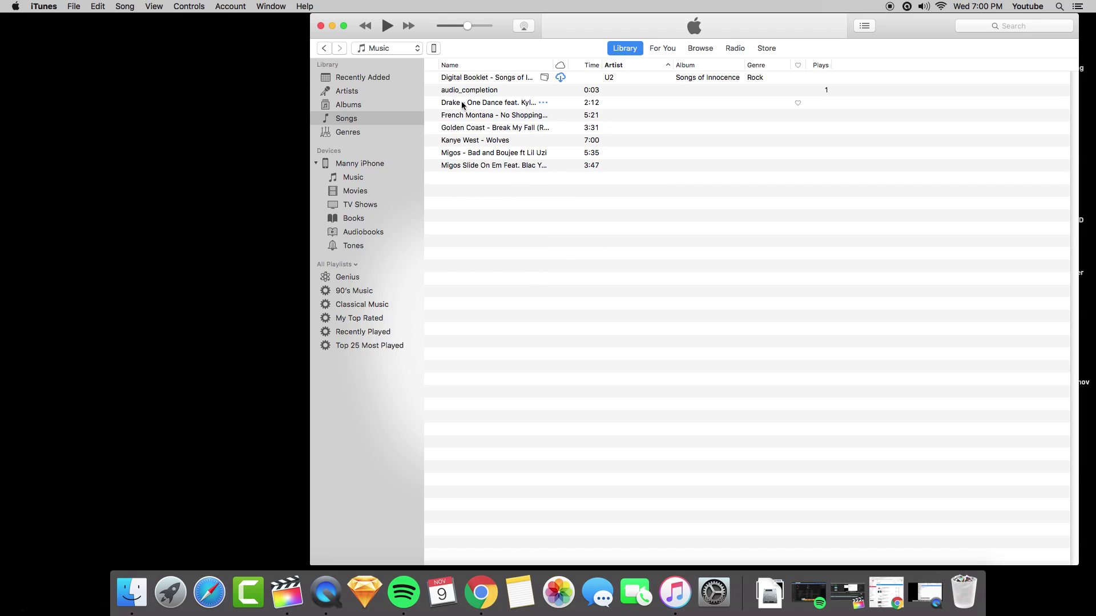
left_click(494, 128)
right_click(494, 128)
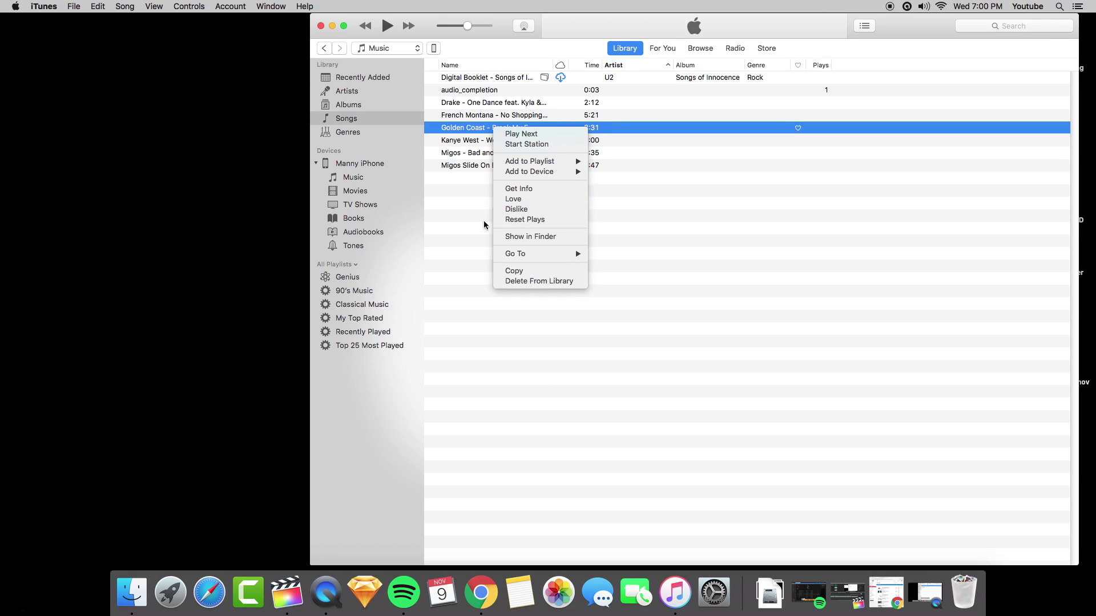
left_click(488, 170)
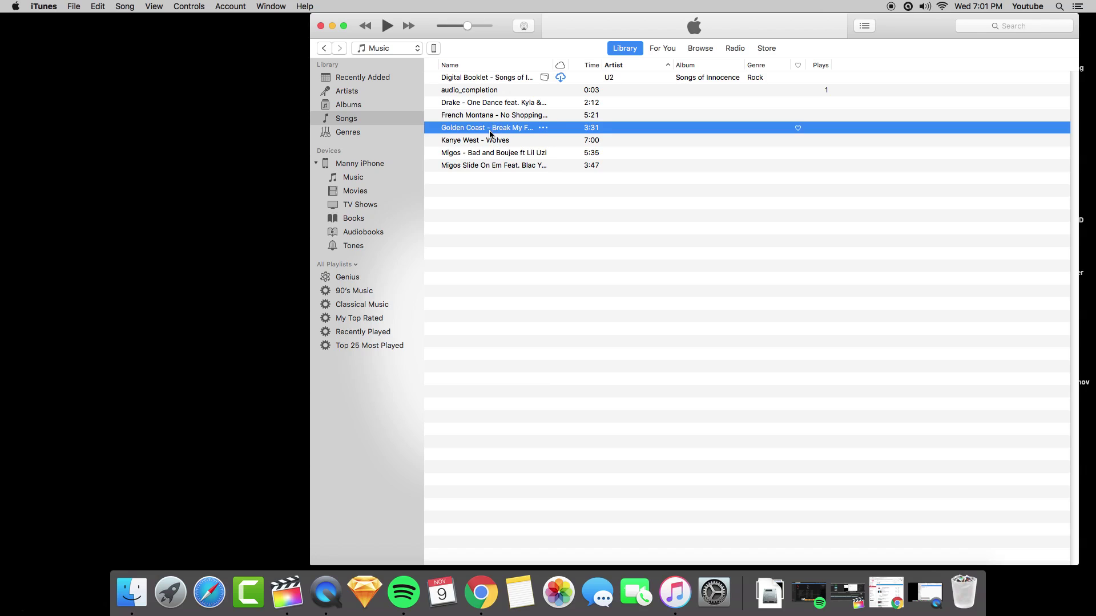
left_click(343, 120)
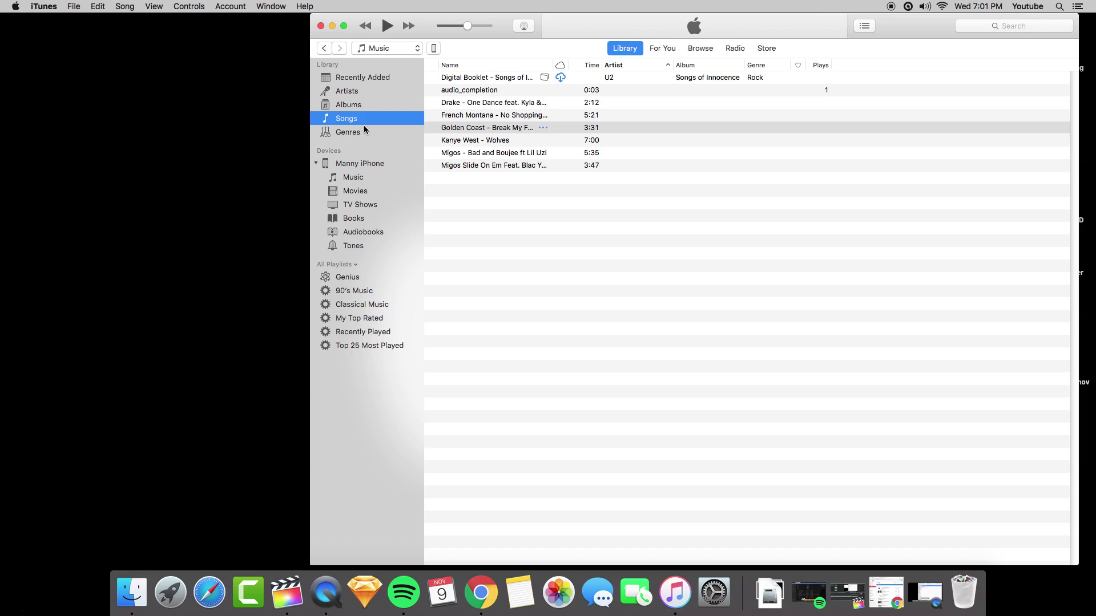
Show the songs stored on the iPhone and look over its music list.
left_click(364, 181)
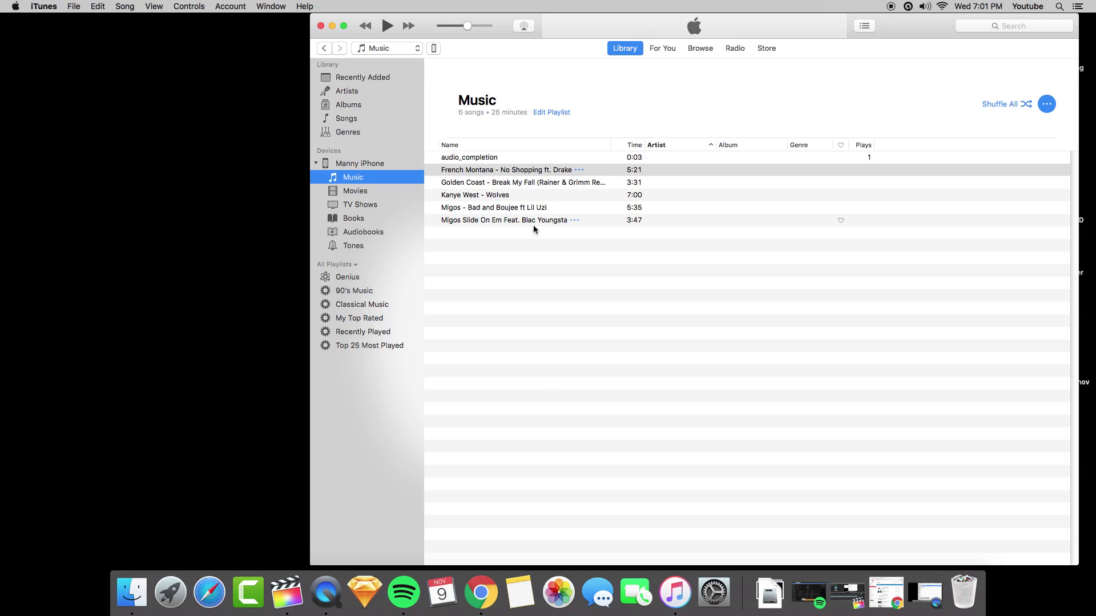
left_click(530, 284)
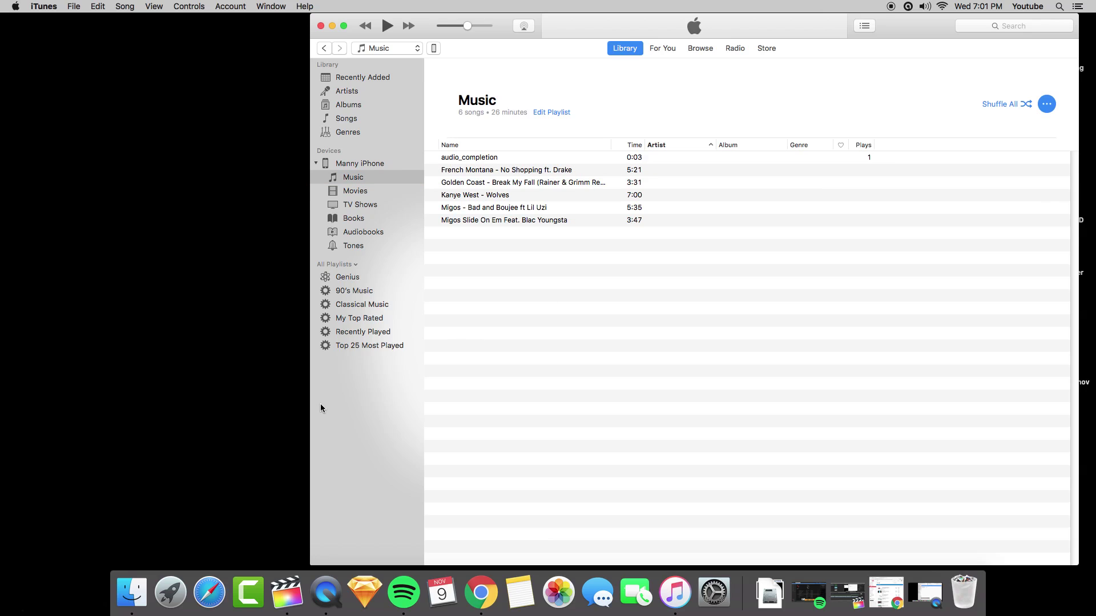
left_click_drag(505, 27, 499, 13)
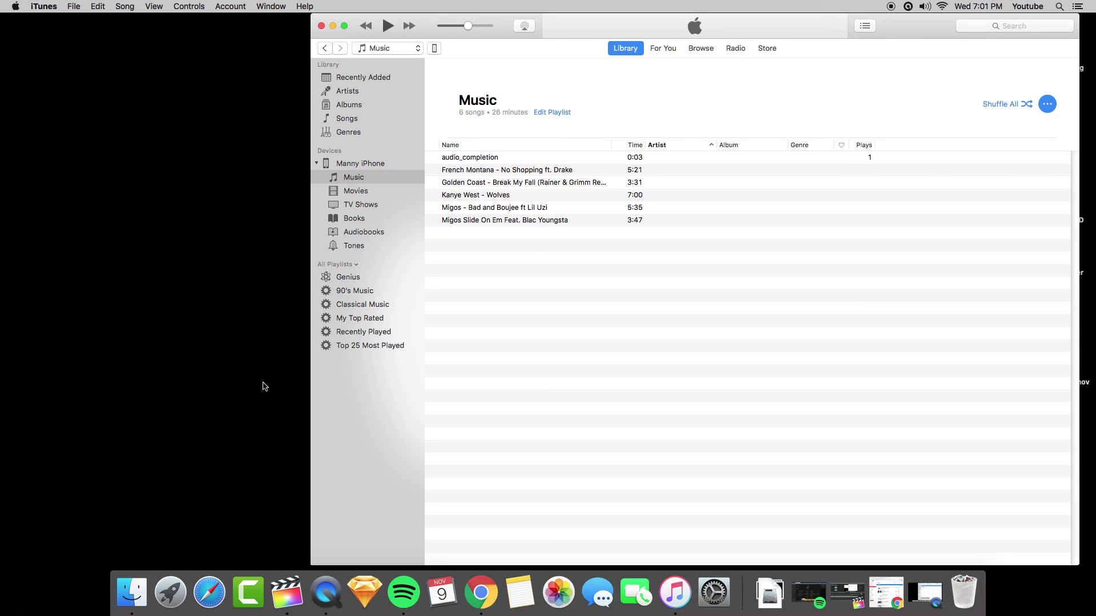
Switch to Finder and open the Music folder inside the youtube home folder under Users on Macintosh HD.
left_click(137, 592)
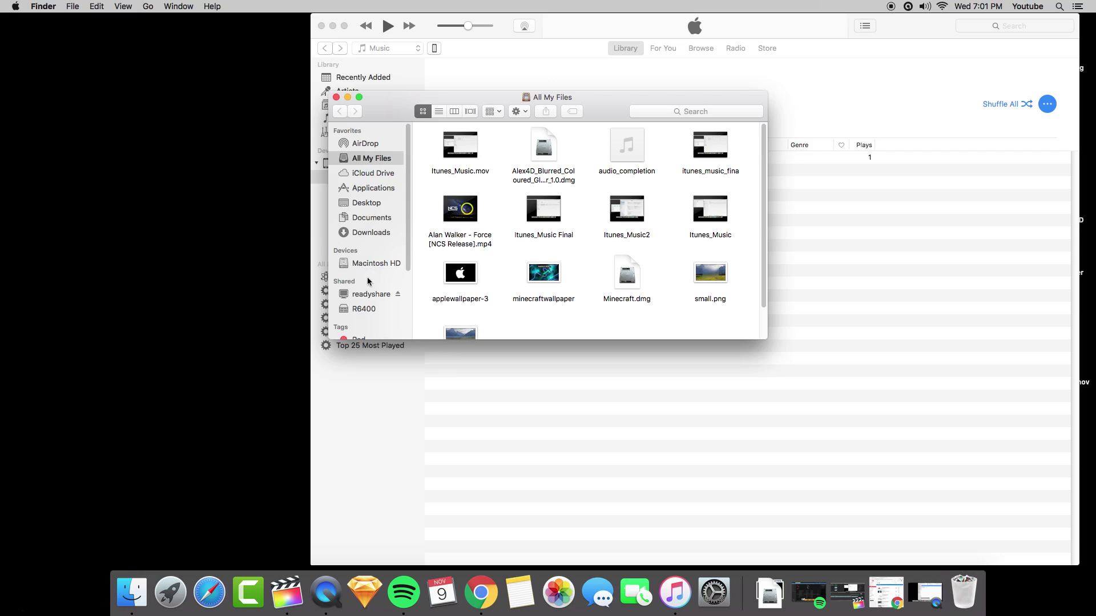
left_click(373, 264)
double_click(674, 153)
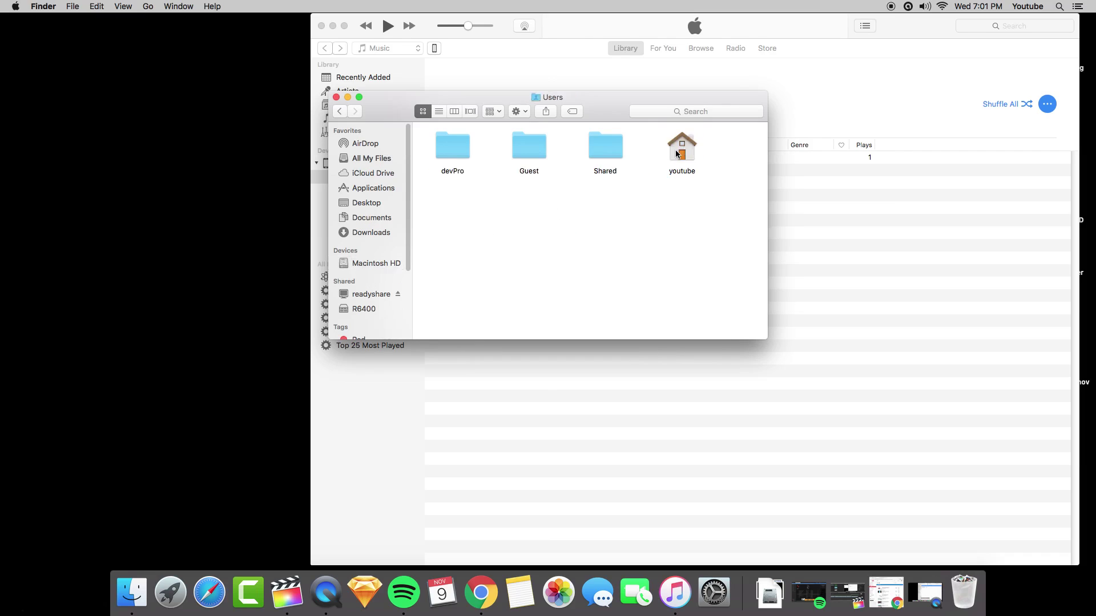
double_click(682, 147)
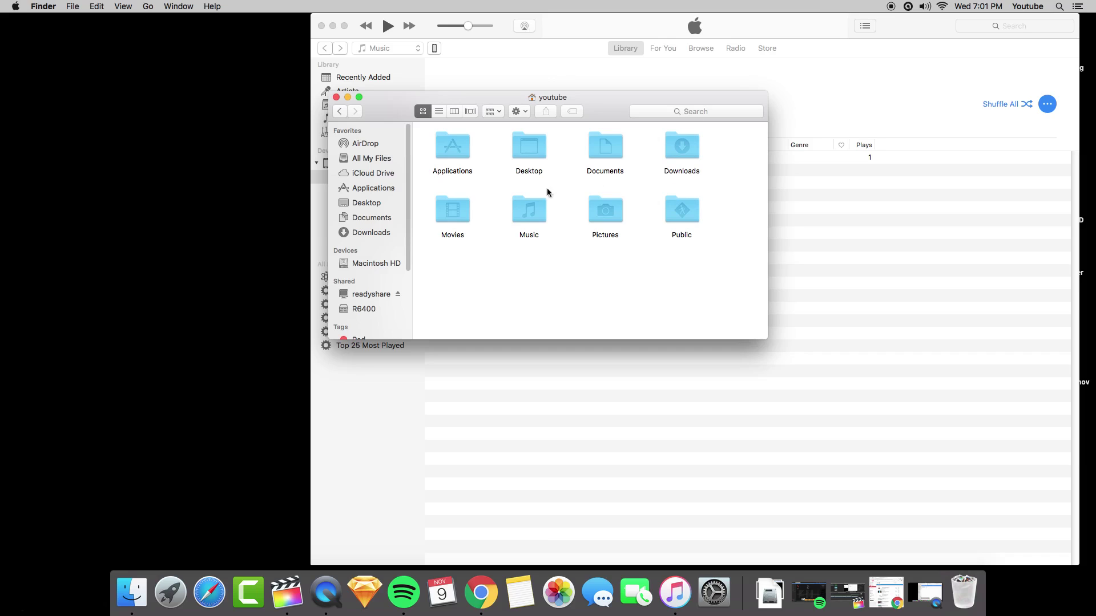
double_click(531, 211)
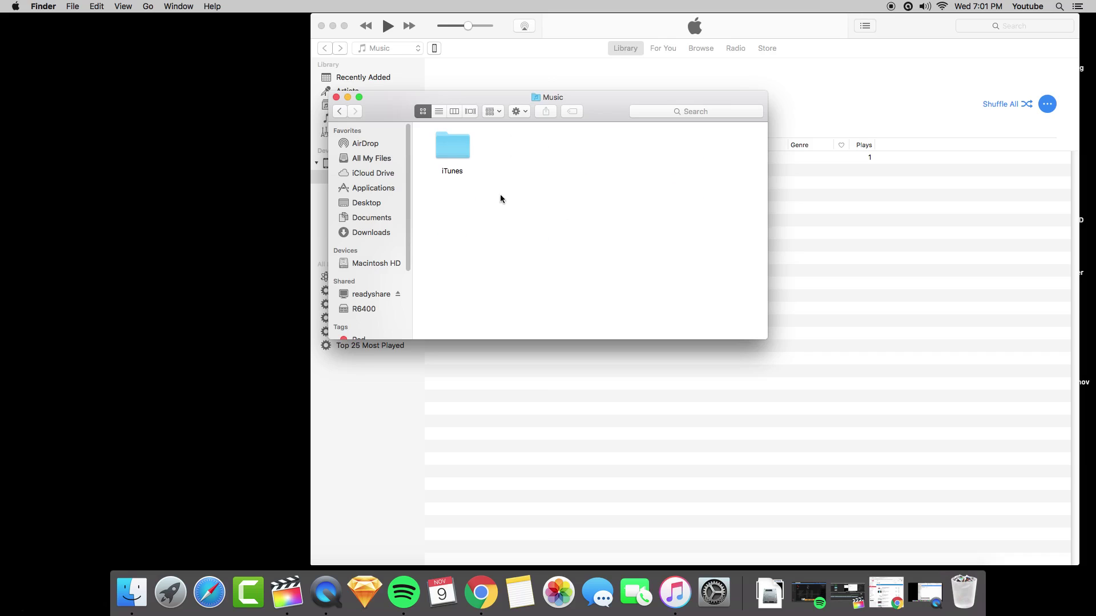
View the song files in iTunes > iTunes Media > Music > Unknown Artist > Unknown Album, and close the Finder window.
double_click(448, 151)
double_click(457, 214)
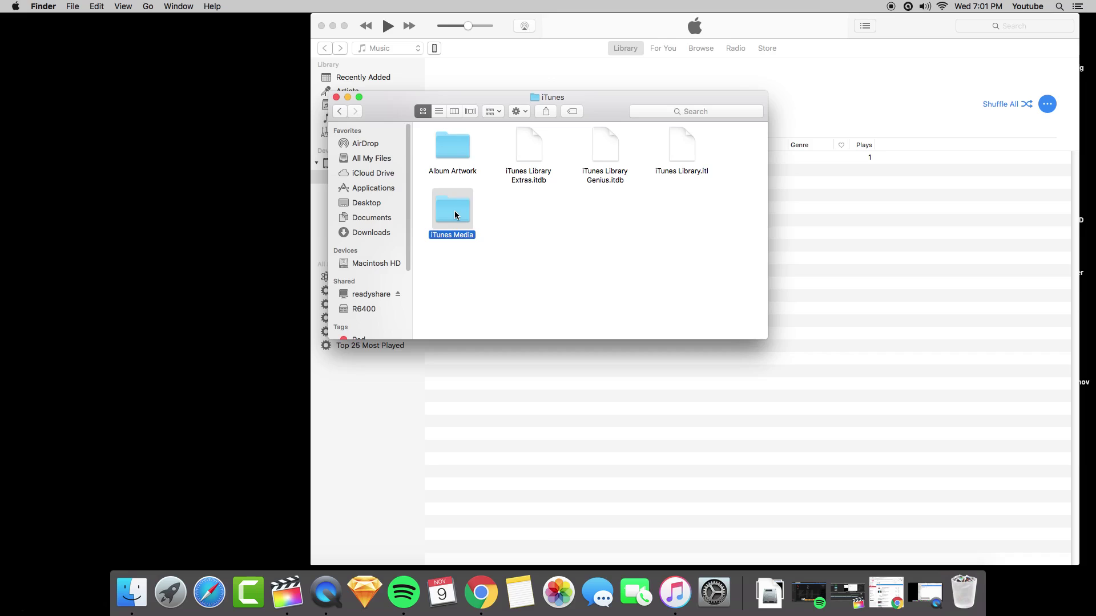
double_click(529, 149)
double_click(460, 148)
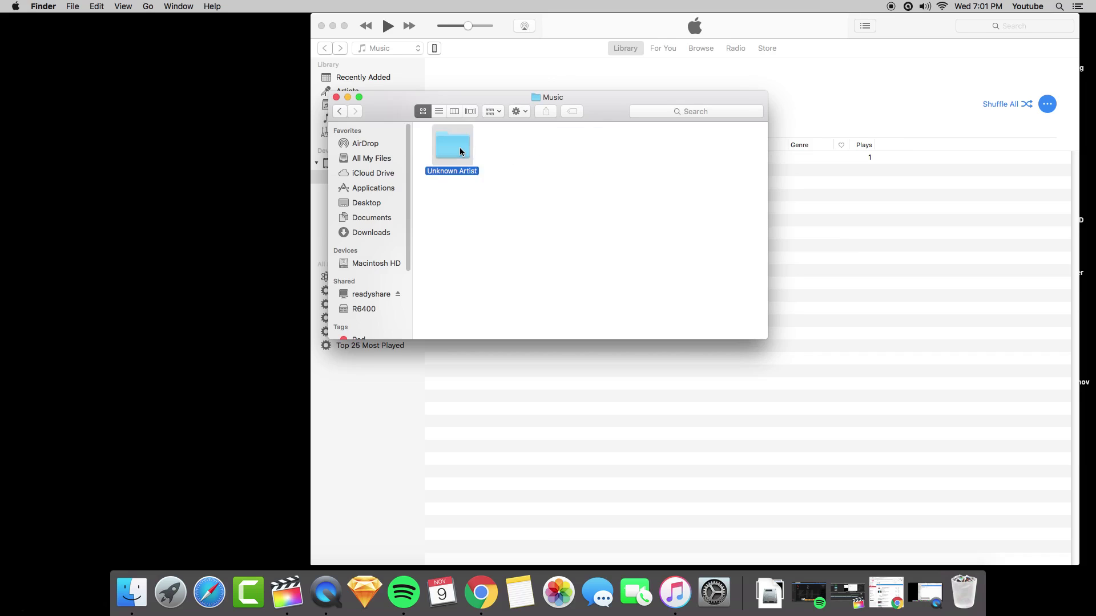
double_click(457, 149)
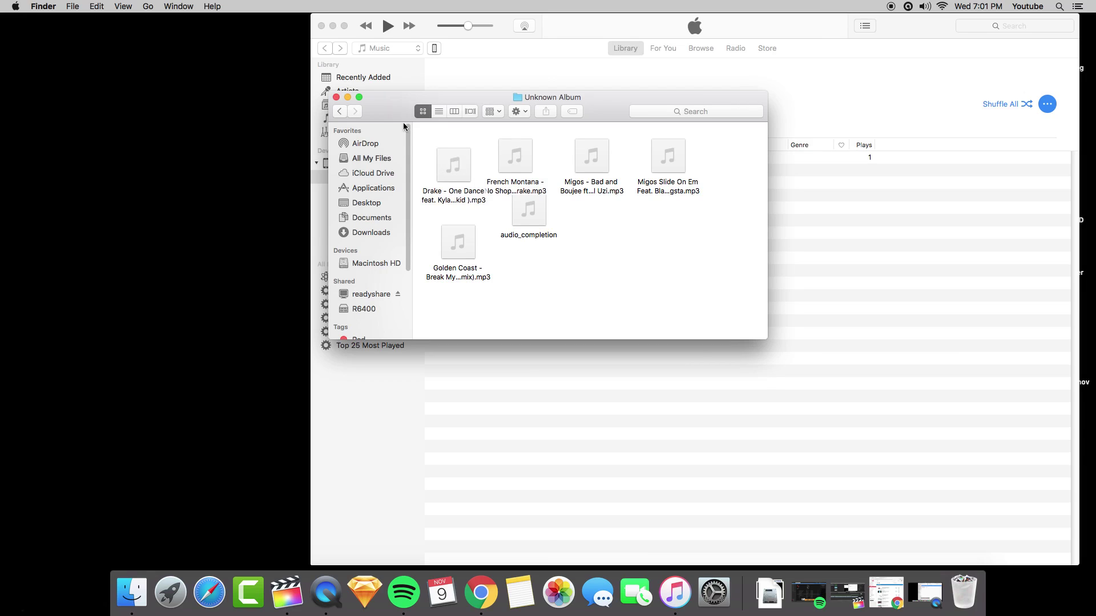
left_click(336, 97)
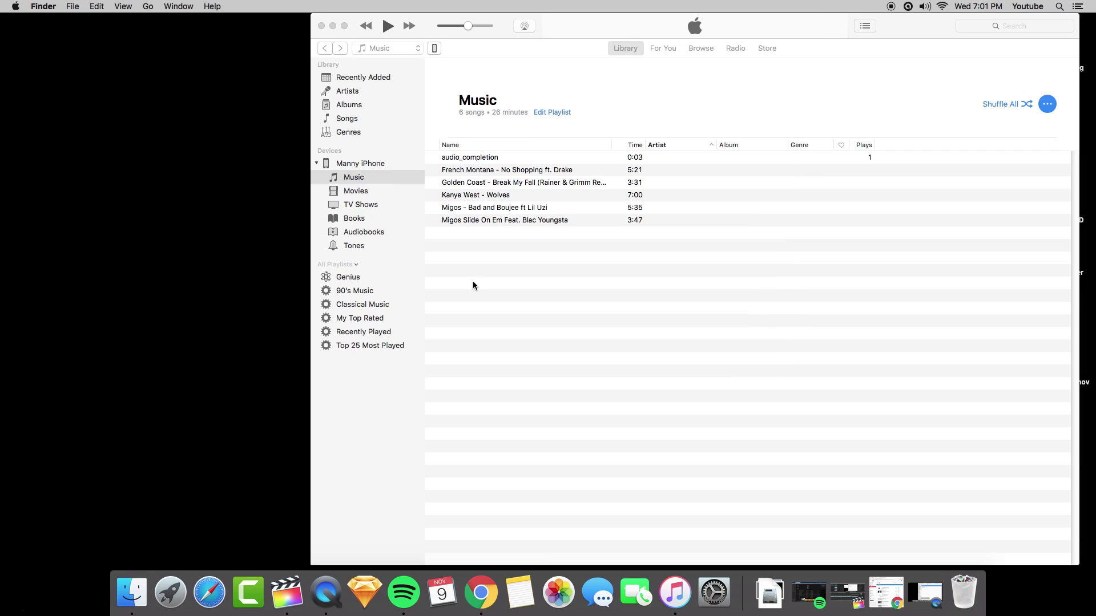